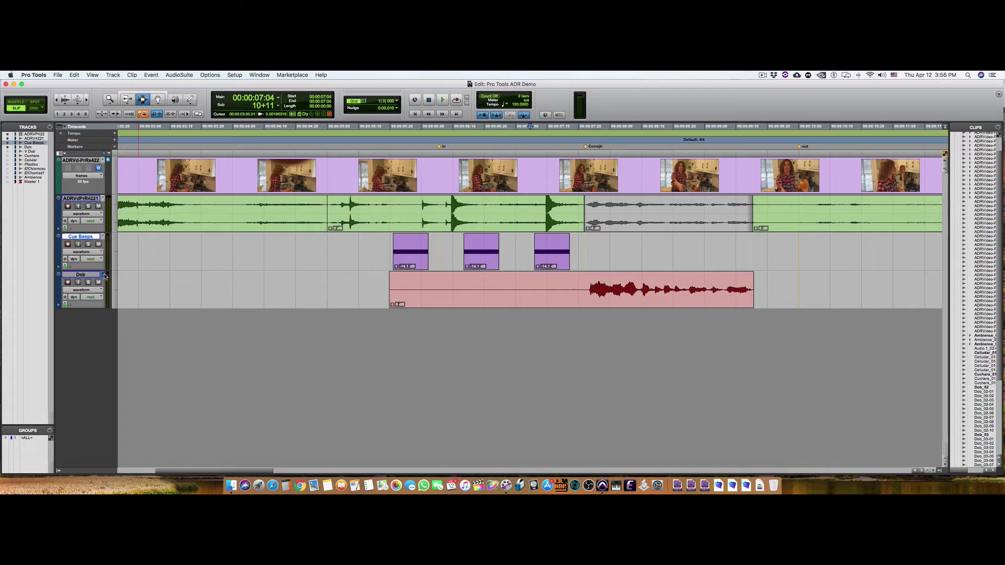
# Step: Look through the list of playlists recorded on the Dob track
pyautogui.click(105, 276)
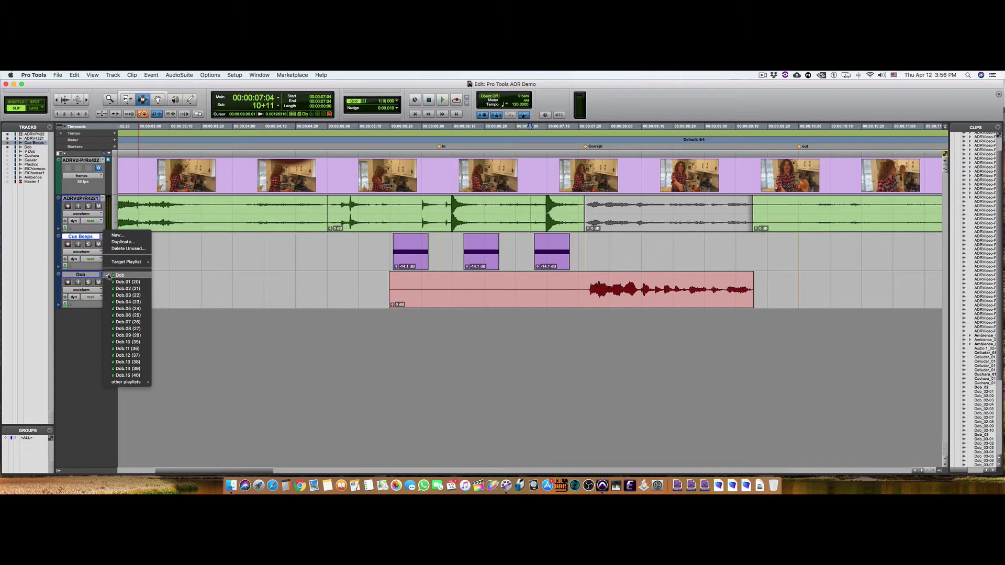
pyautogui.click(187, 278)
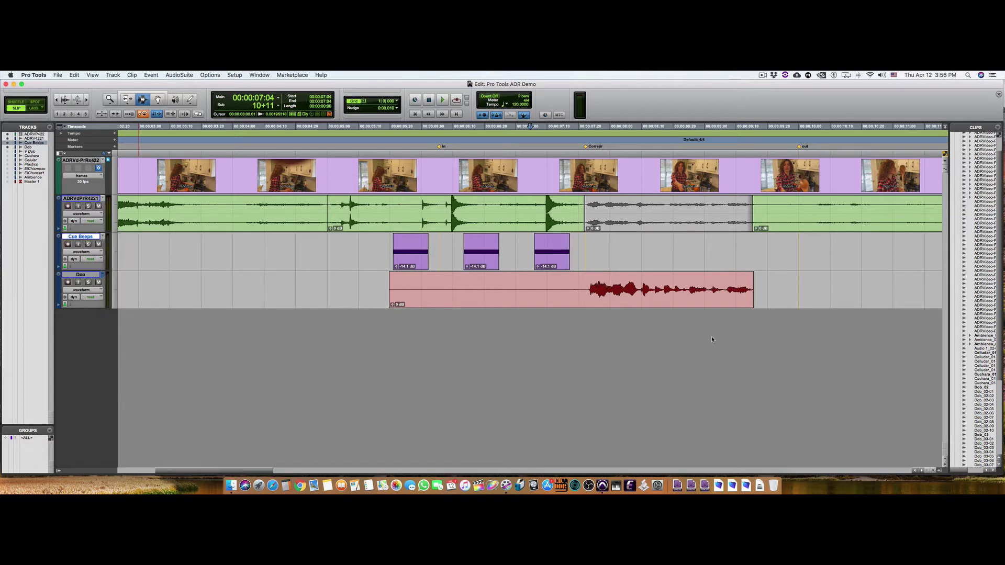
# Step: Shrink the video track's height and set the ADRVdPrR4221 audio track's height to small
pyautogui.click(107, 160)
pyautogui.click(121, 171)
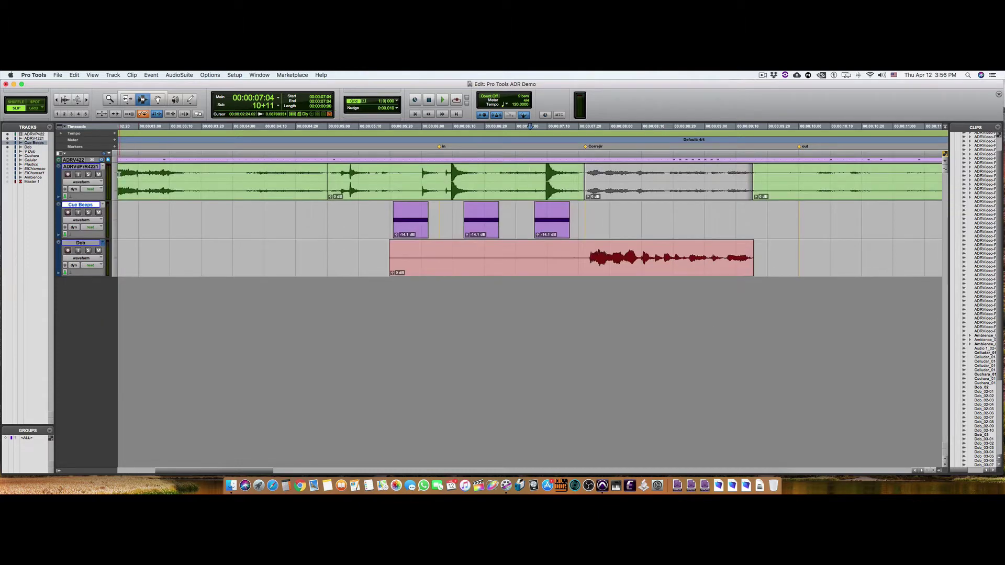
pyautogui.click(118, 175)
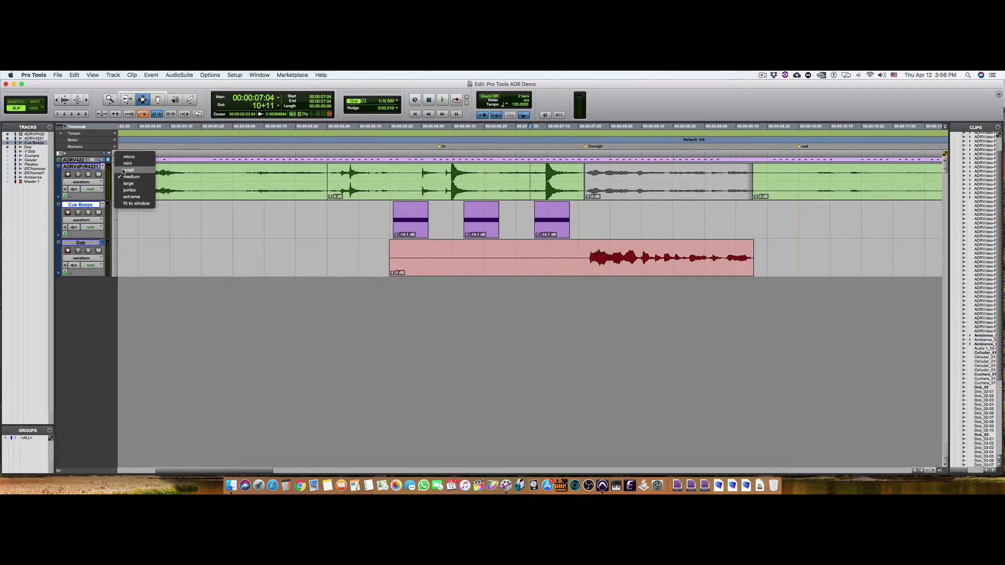
pyautogui.click(125, 170)
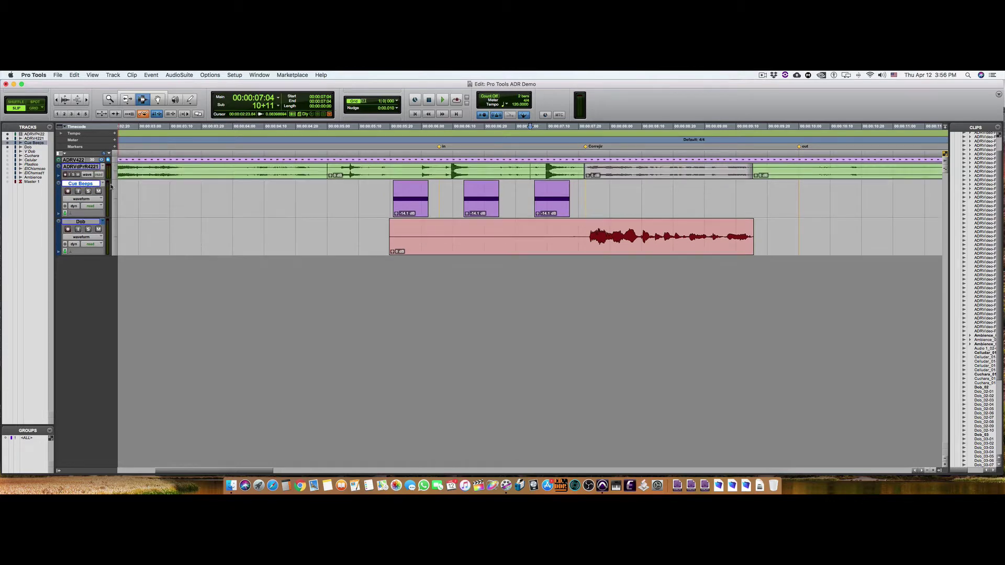
# Step: Hide the Cue Beeps track and show the video window in the empty area below the remaining tracks
pyautogui.rightClick(80, 185)
pyautogui.click(90, 186)
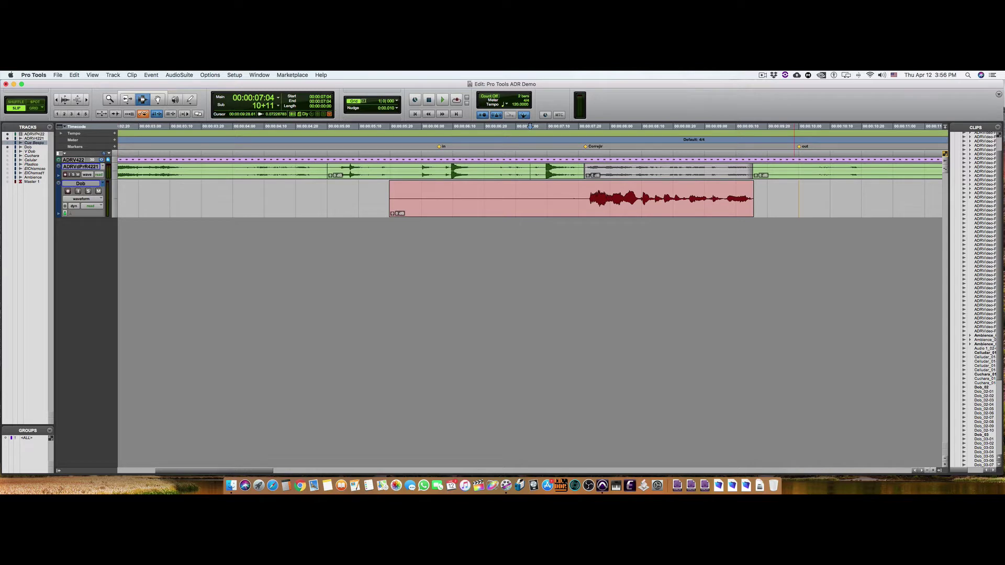
pyautogui.press('super+9')
pyautogui.moveTo(643, 206); pyautogui.dragTo(553, 227)
# Step: Play the scene from about 00:00:05:21 to review the Dob recording against the picture
pyautogui.click(381, 155)
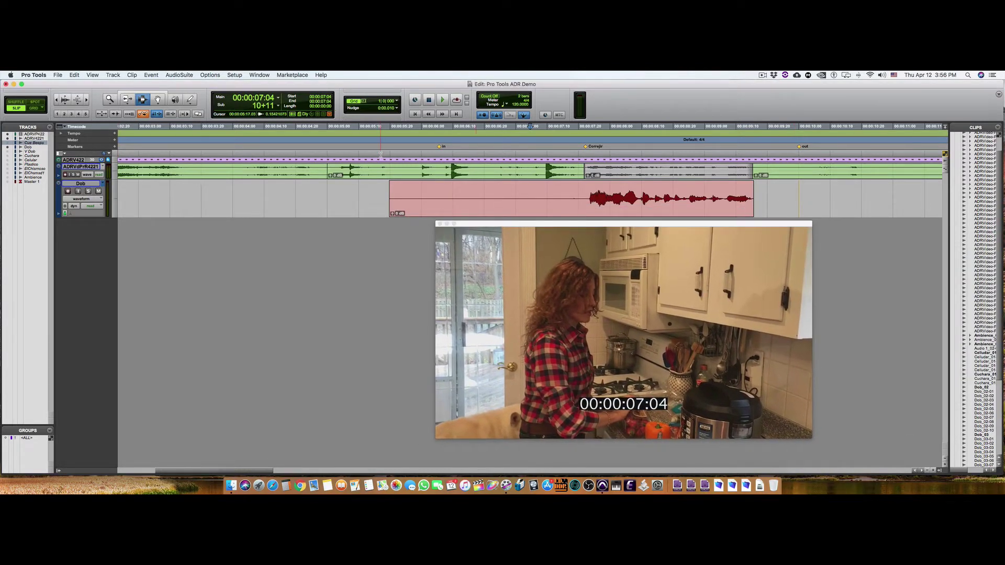
pyautogui.press('space')
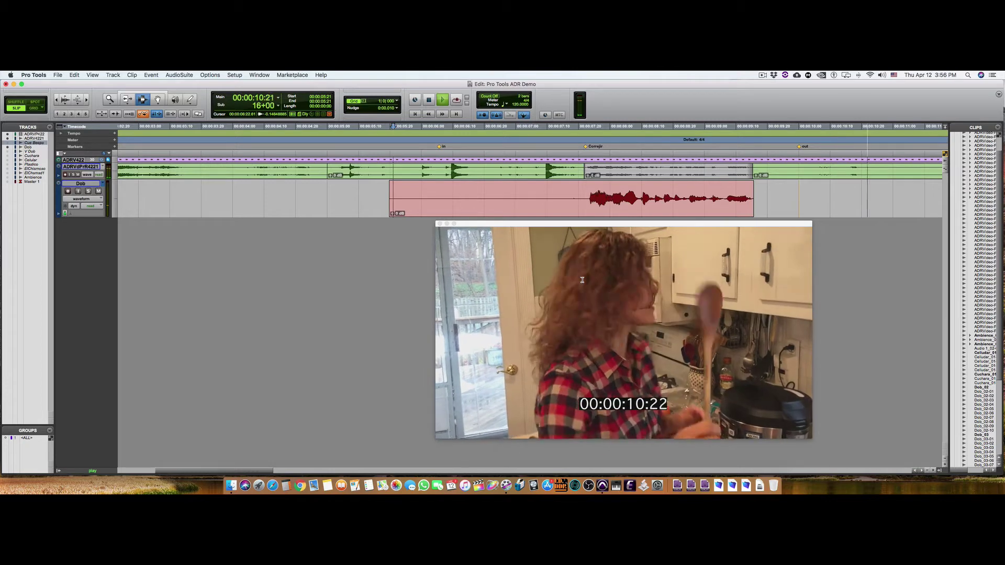
pyautogui.press('space')
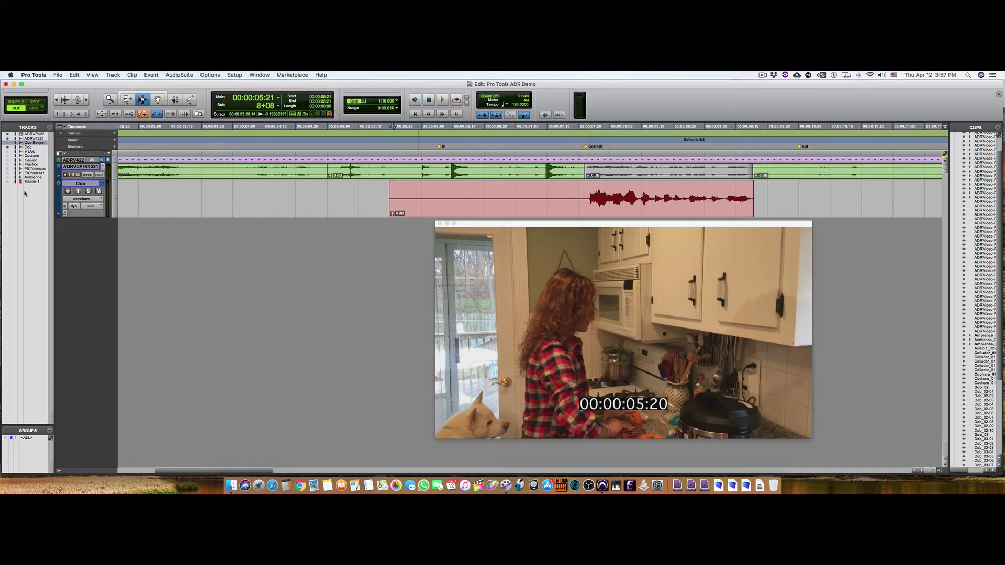
# Step: Mute the Dob track and play the scene from about 00:00:05:02 without the dubbed dialogue
pyautogui.click(99, 192)
pyautogui.click(339, 126)
pyautogui.press('space')
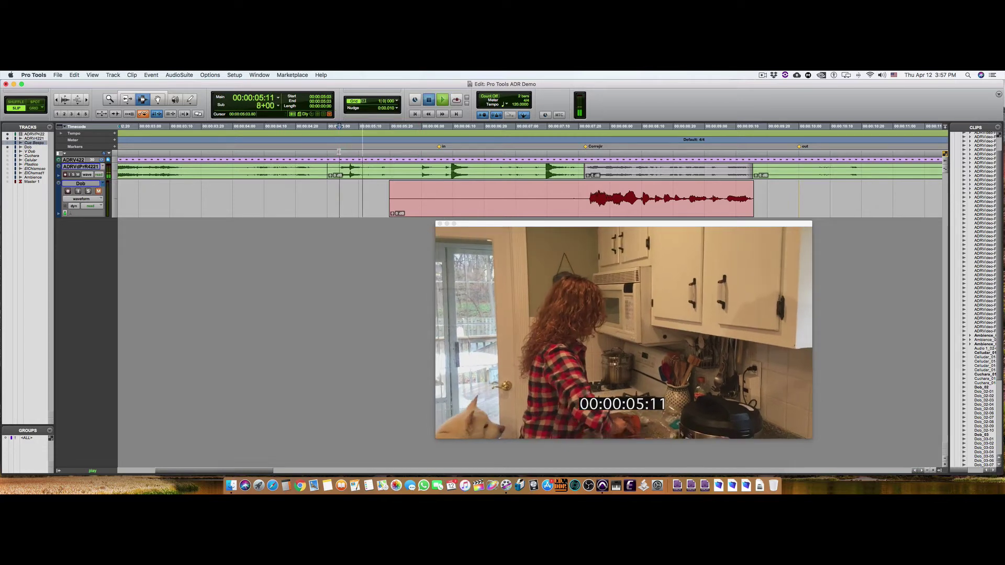
pyautogui.press('space')
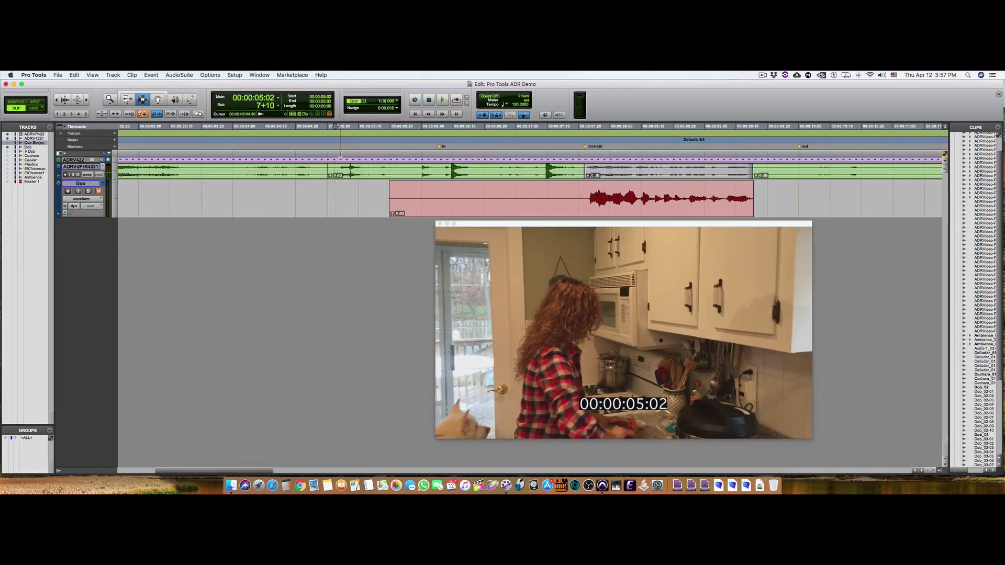
pyautogui.press('space')
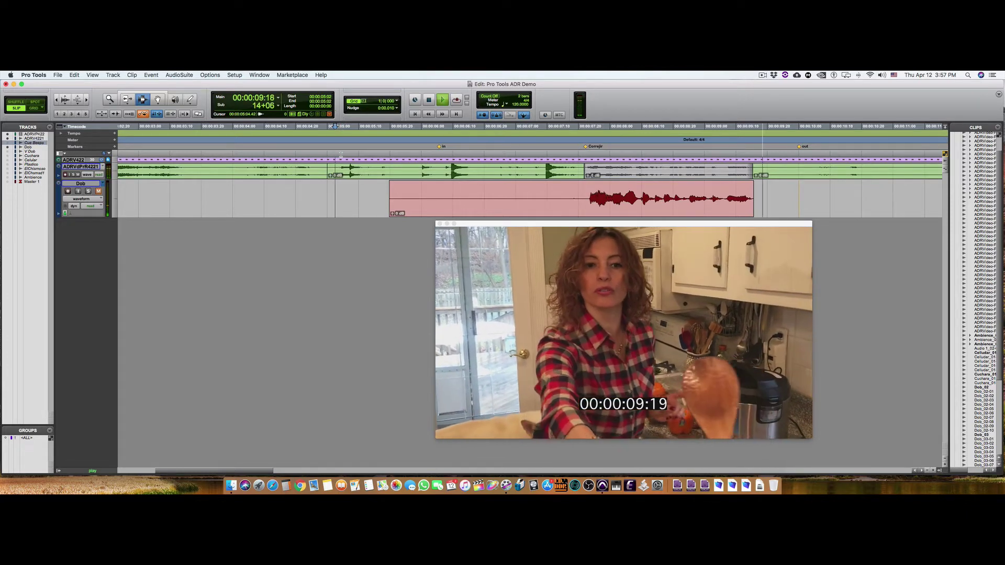
pyautogui.press('space')
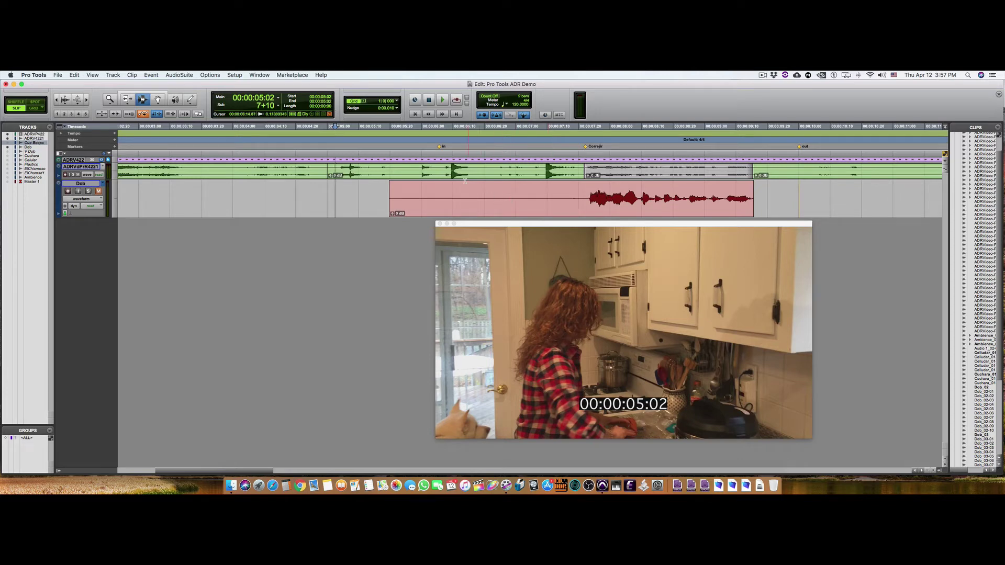
# Step: Play the remaining original audio from about 00:00:05:27 and around the clip boundary near 00:00:09:15
pyautogui.click(410, 166)
pyautogui.press('space')
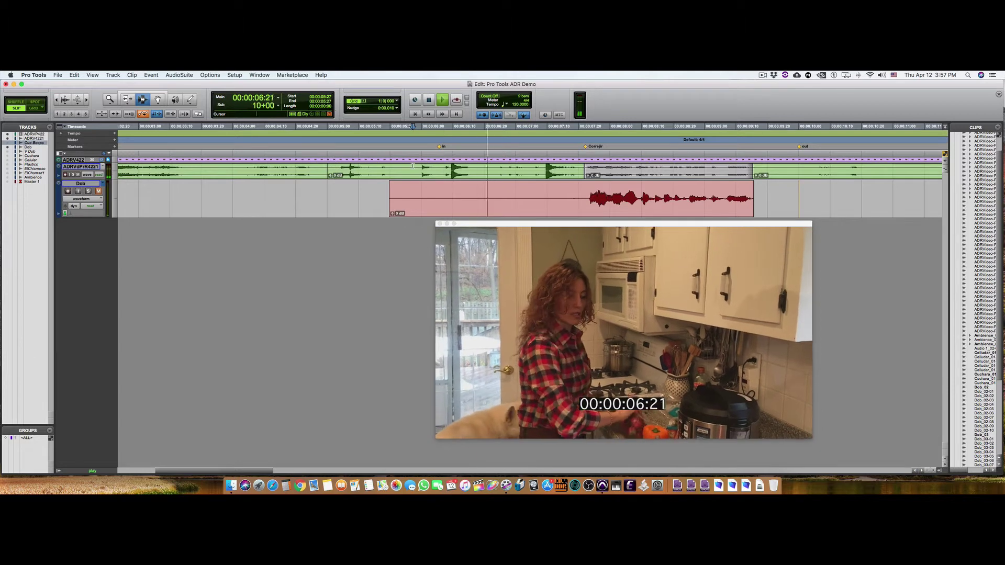
pyautogui.press('space')
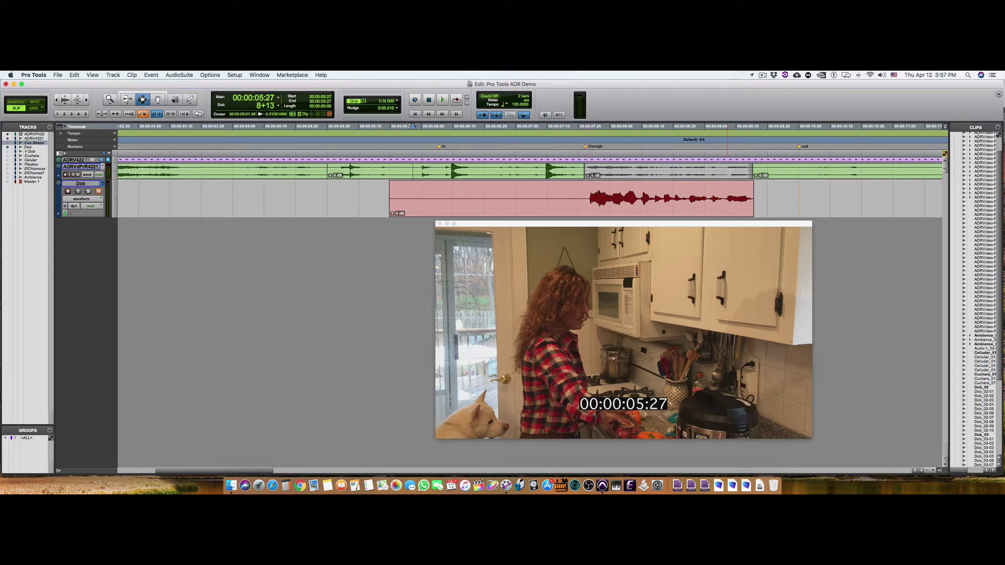
pyautogui.click(752, 170)
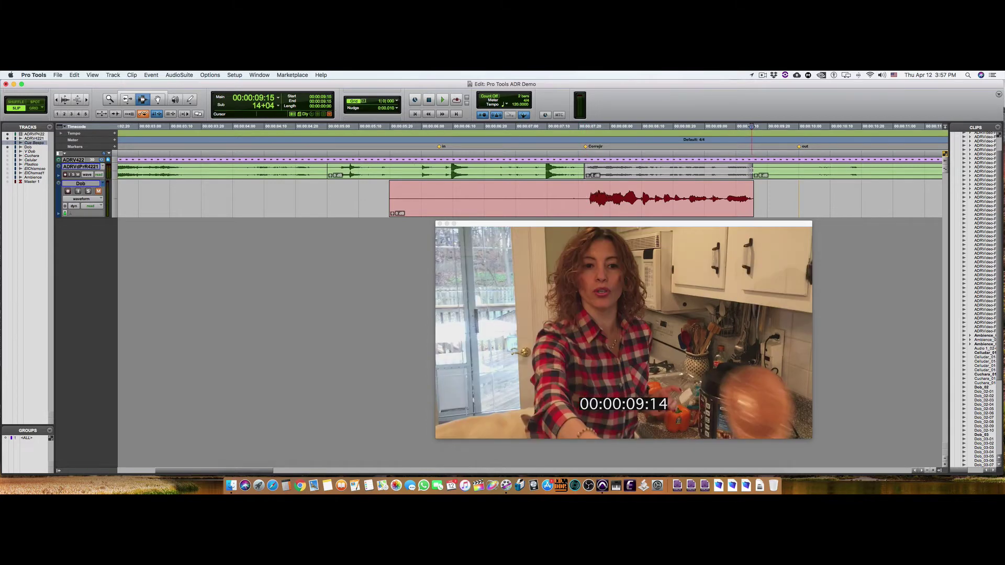
pyautogui.press('space')
pyautogui.press('space')
pyautogui.press('space')
pyautogui.press('space')
# Step: Move the video window lower and show the Ambience track below the Dob track
pyautogui.moveTo(663, 223); pyautogui.dragTo(659, 251)
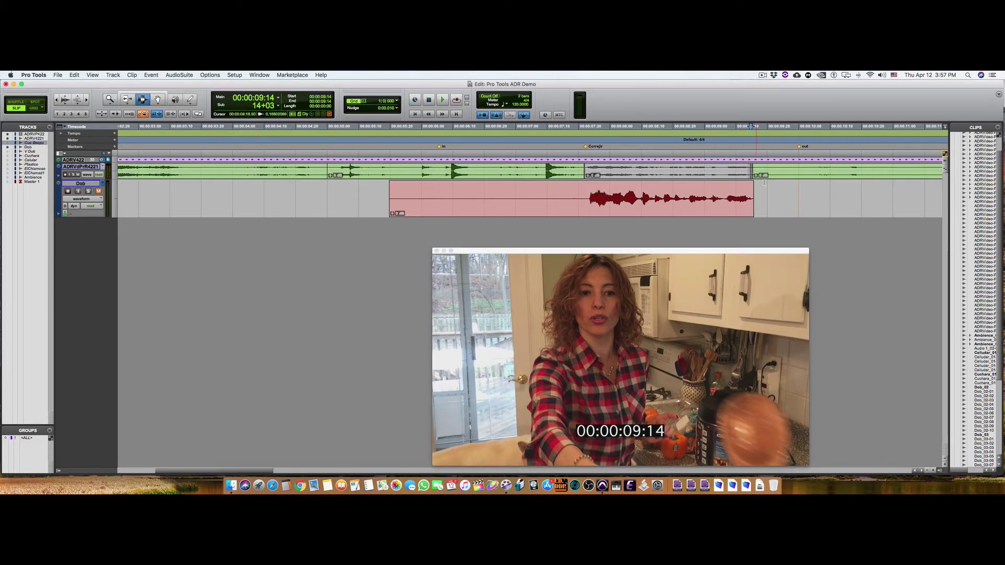
pyautogui.click(7, 177)
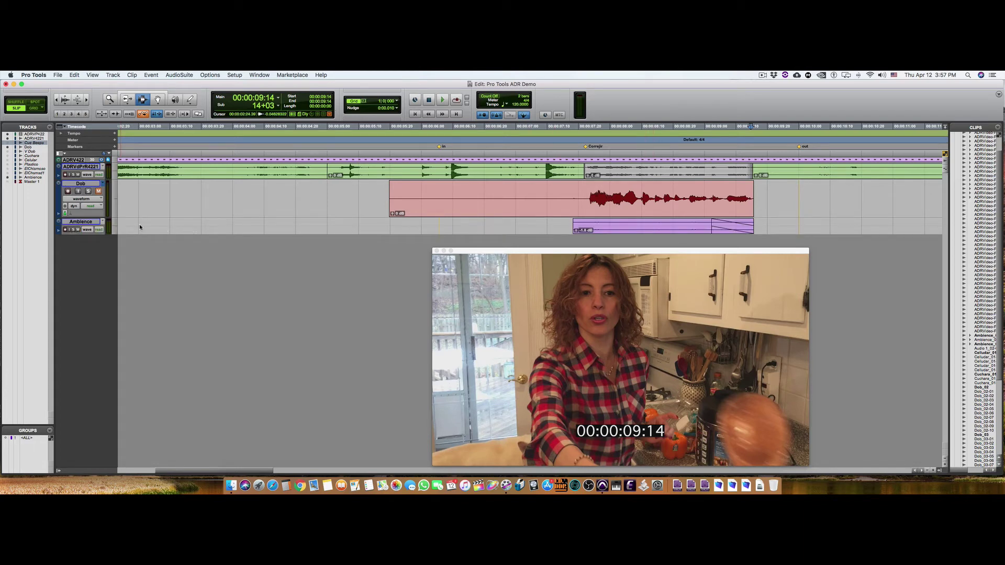
# Step: Open the Ambience clip's gain fader, and play the scene from 00:00:05:19 with the ambience
pyautogui.click(576, 230)
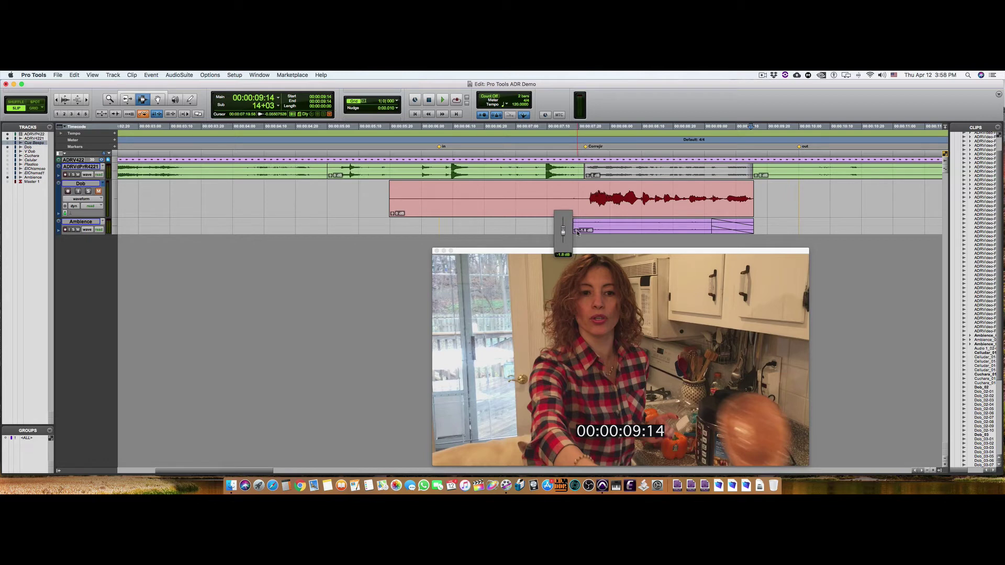
pyautogui.moveTo(577, 232); pyautogui.dragTo(578, 233)
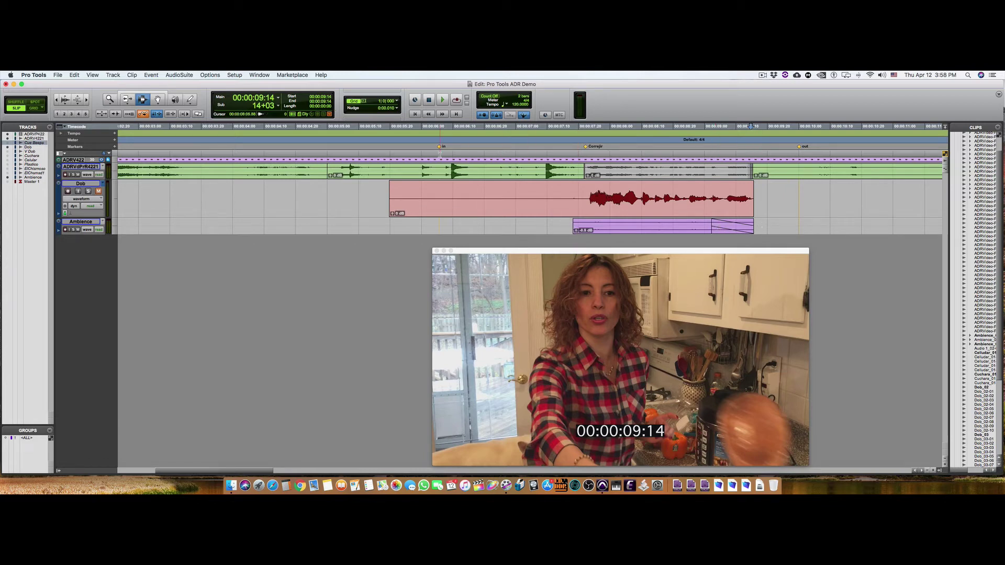
pyautogui.press('space')
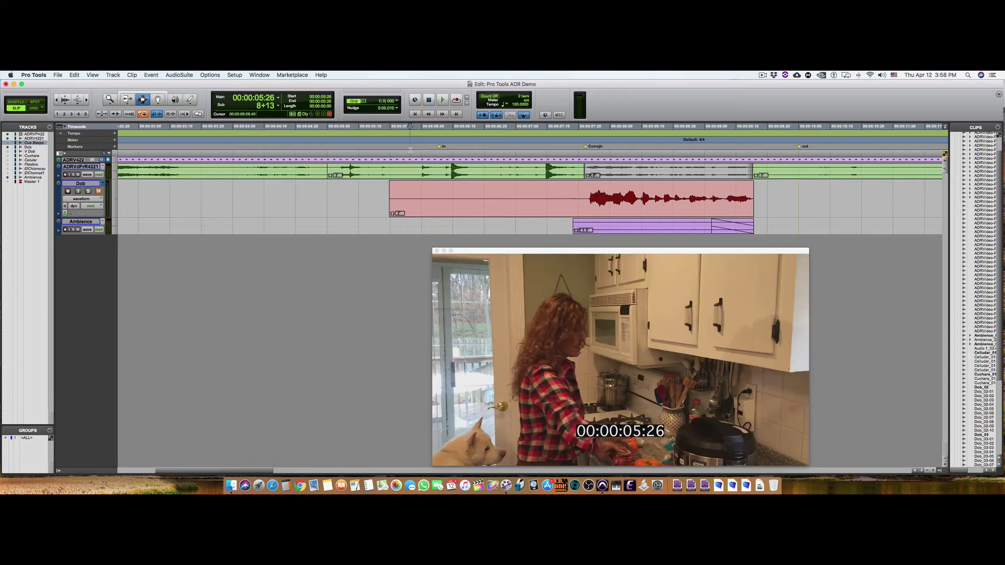
pyautogui.click(387, 150)
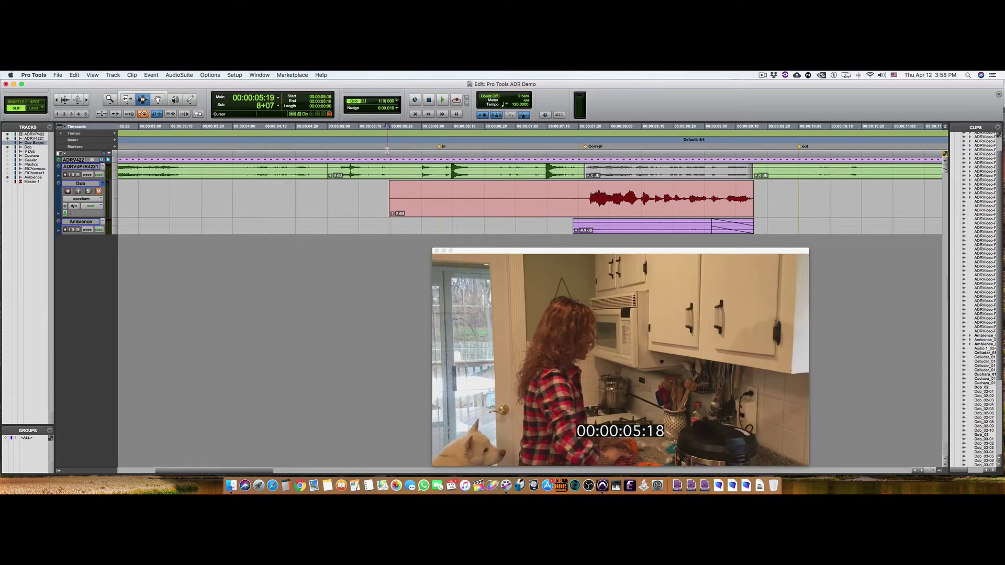
pyautogui.press('space')
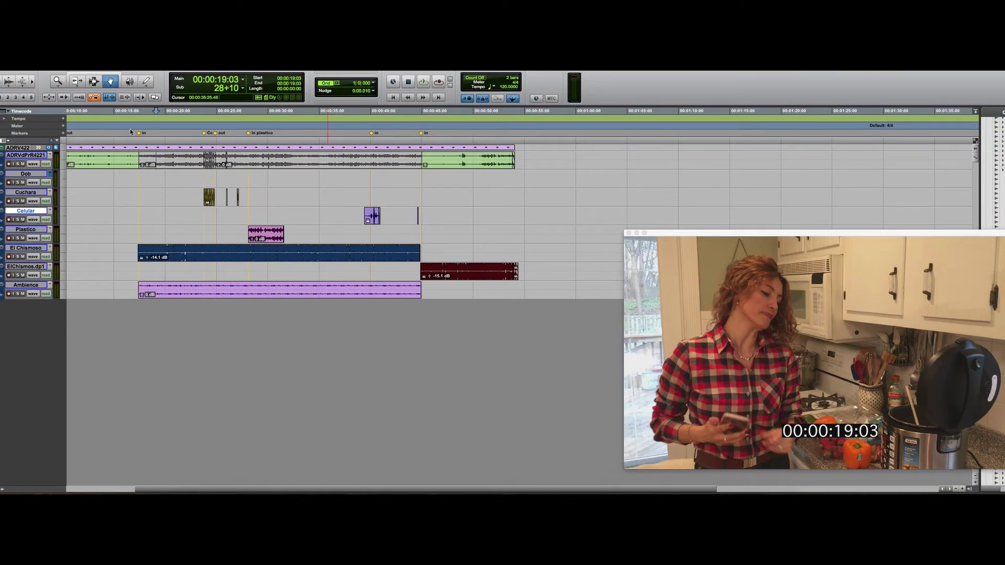
# Step: Select the muted original clip starting at 00:00:17:13 and the El Chismoso clip beneath it for review
pyautogui.click(177, 162)
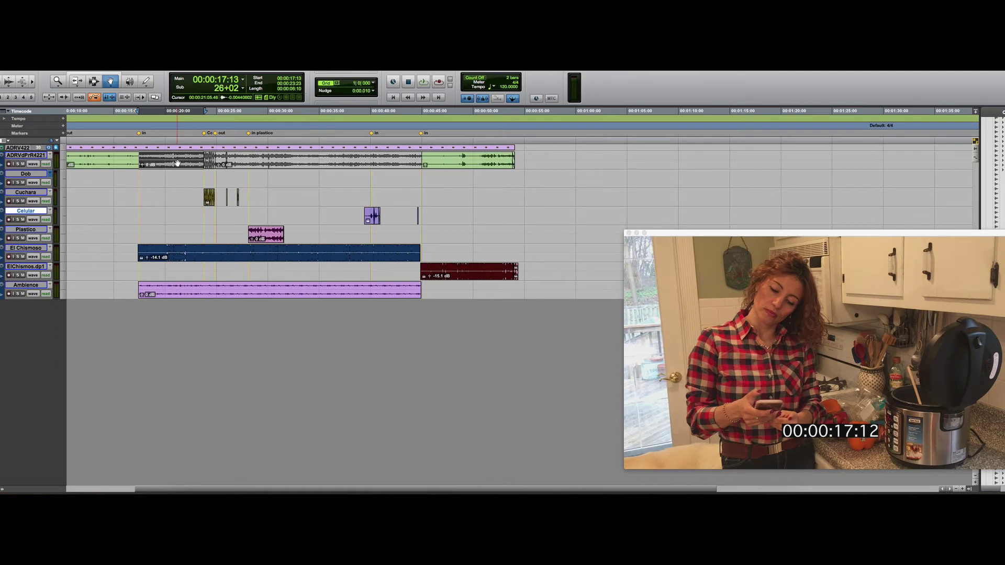
pyautogui.click(188, 251)
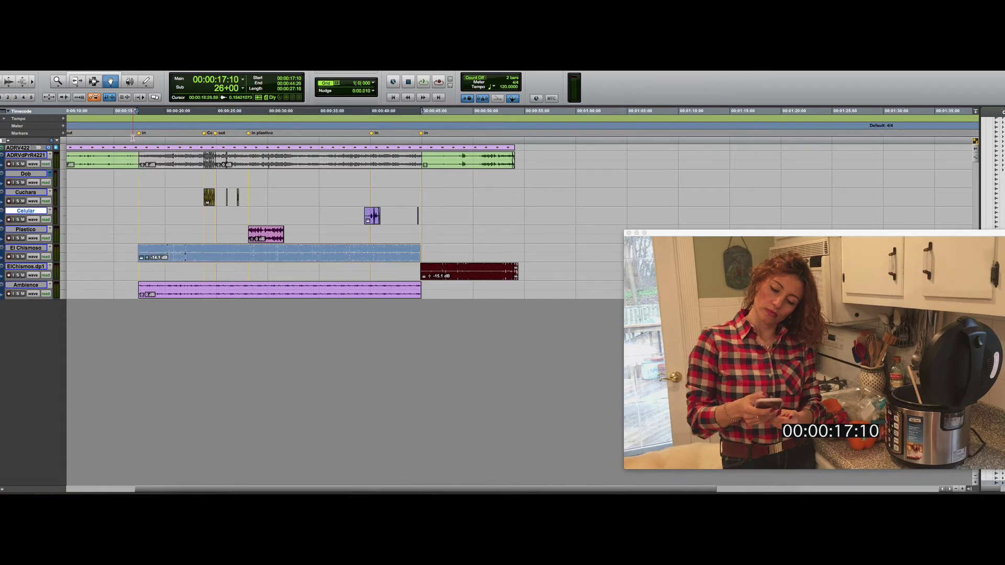
pyautogui.click(132, 137)
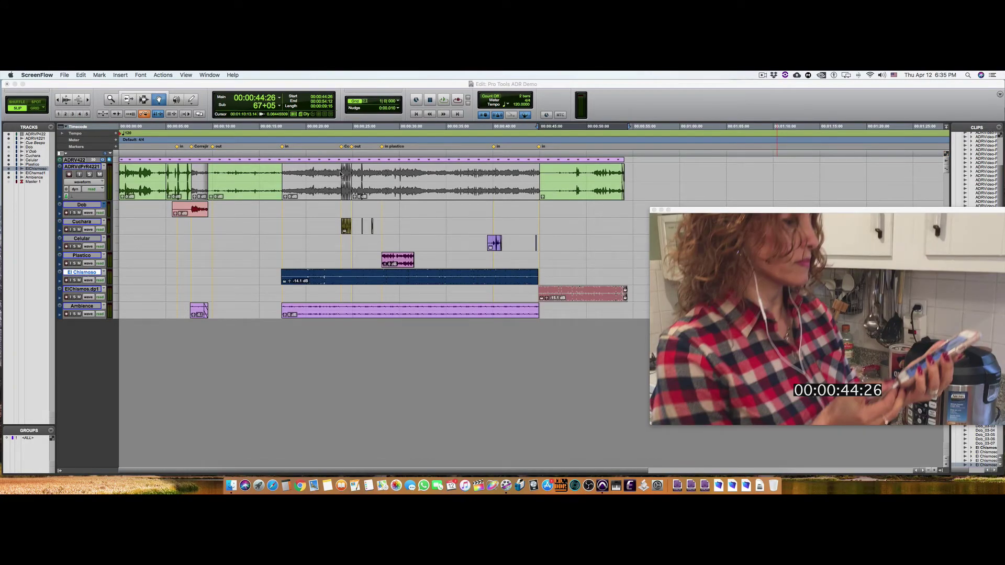
# Step: Select the muted original clips from 00:00:17:13 to 00:00:45:00, and locate the Cuchara and Plastico effects at 00:00:24:06 and 00:00:29:07
pyautogui.click(313, 177)
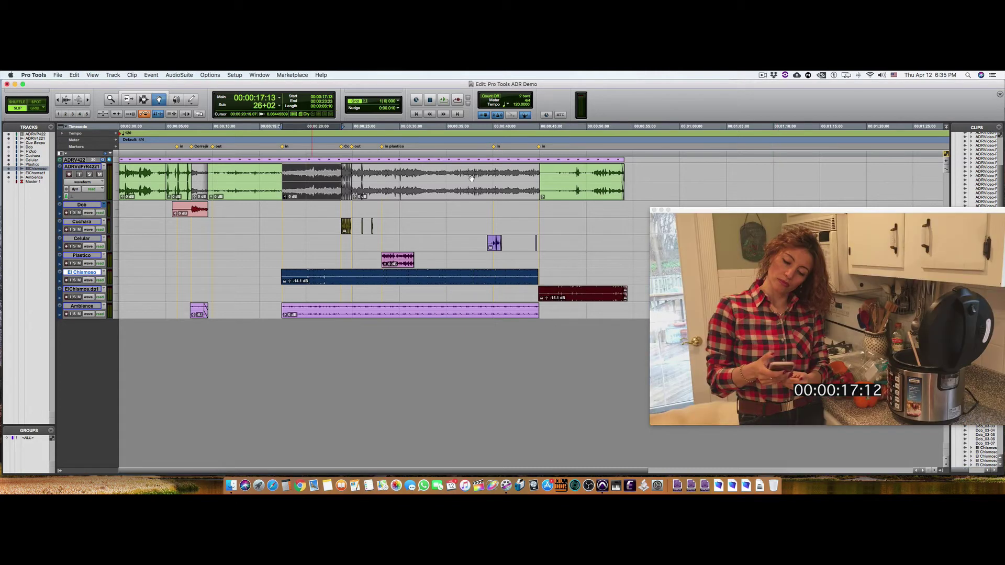
pyautogui.keyDown('shift'); pyautogui.click(471, 178); pyautogui.keyUp('shift')
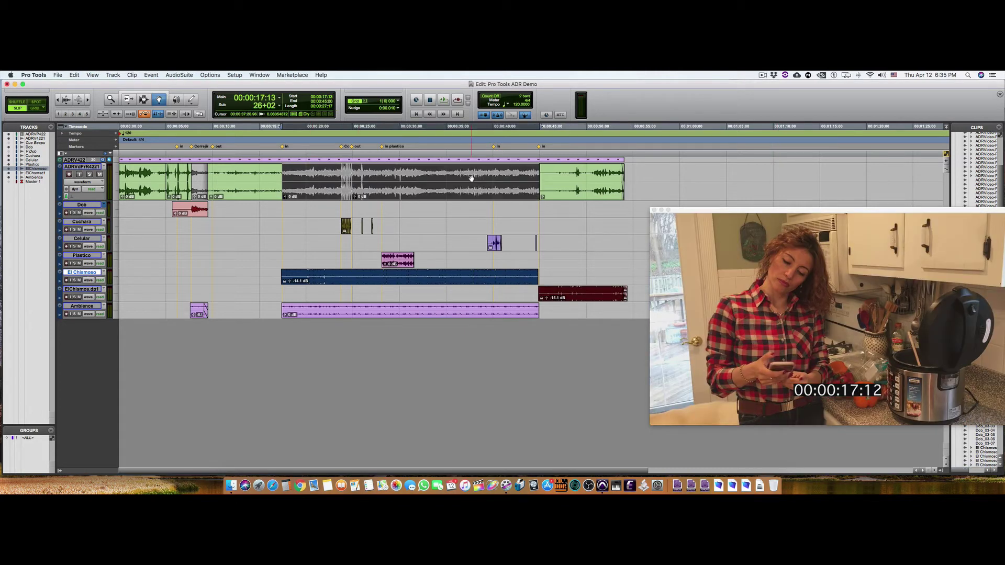
pyautogui.click(345, 155)
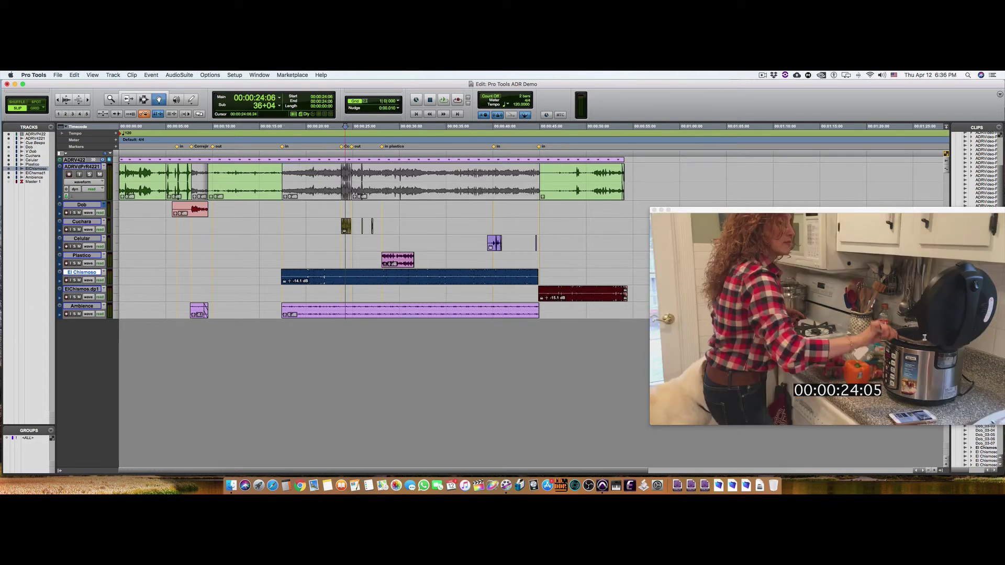
pyautogui.click(392, 155)
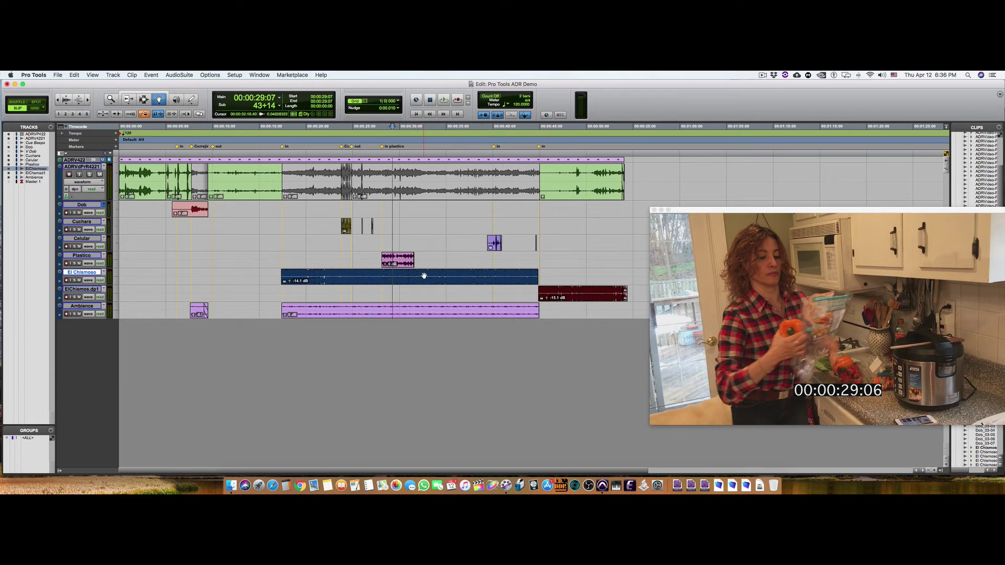
# Step: Select the long El Chismoso clip, and then the ElChismos.dp1 clip that follows it
pyautogui.click(423, 276)
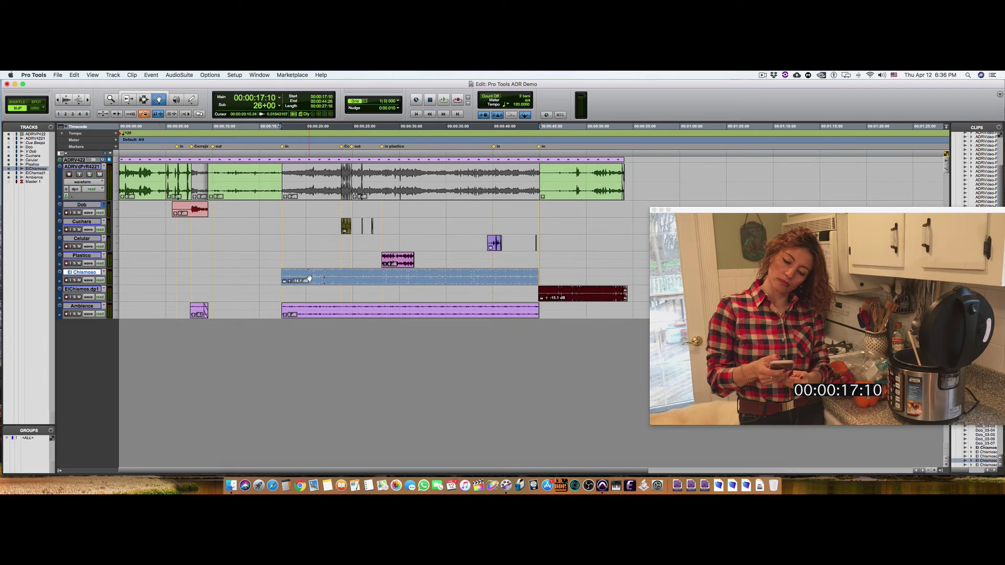
pyautogui.click(578, 295)
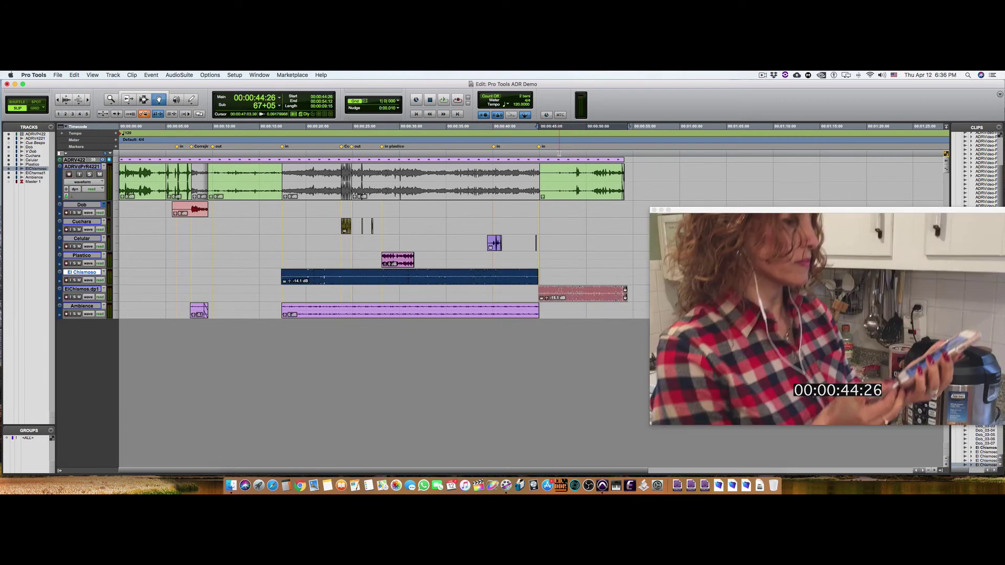